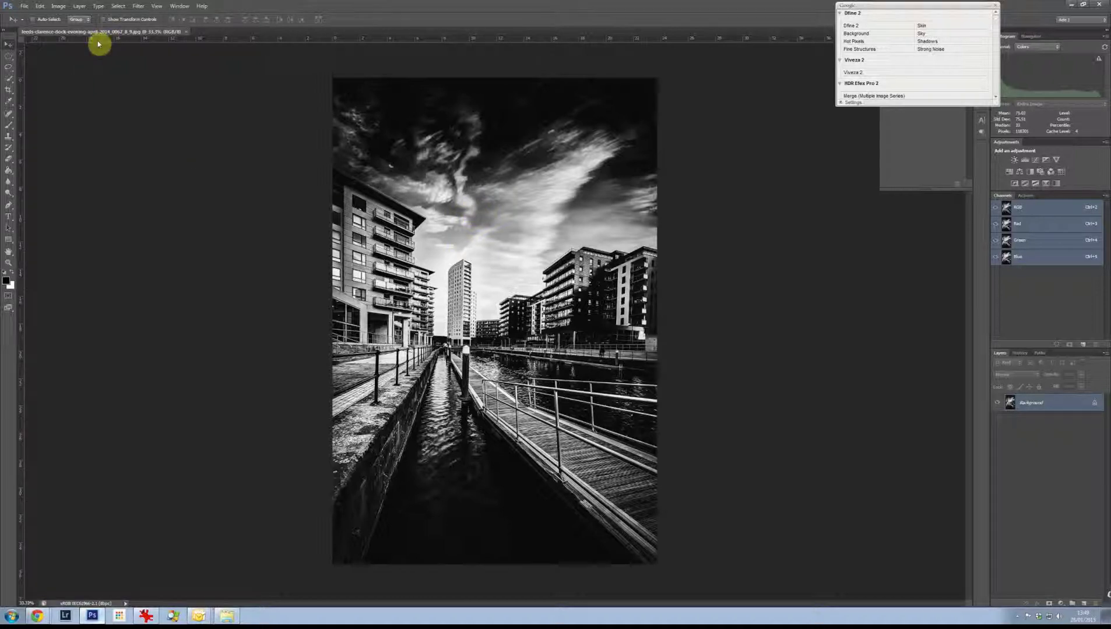
# - Select the sky above the buildings with the Quick Selection tool, including the clouds and rooflines
pyautogui.click(8, 78)
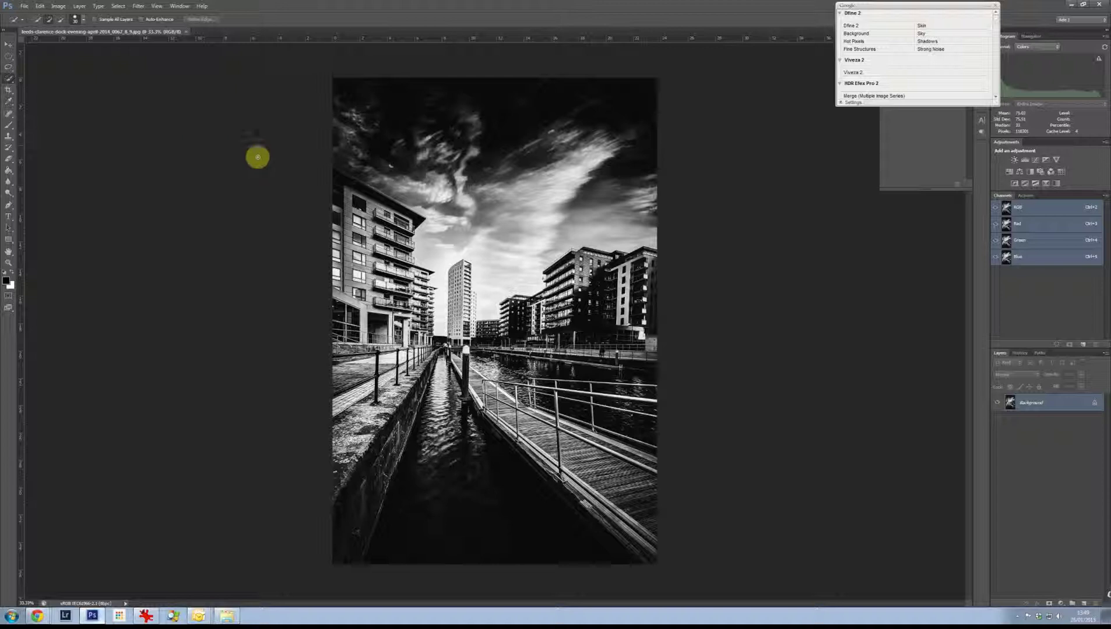
pyautogui.moveTo(385, 115)
pyautogui.mouseDown()
pyautogui.moveTo(351, 150)
pyautogui.moveTo(378, 128)
pyautogui.moveTo(661, 116)
pyautogui.mouseUp()
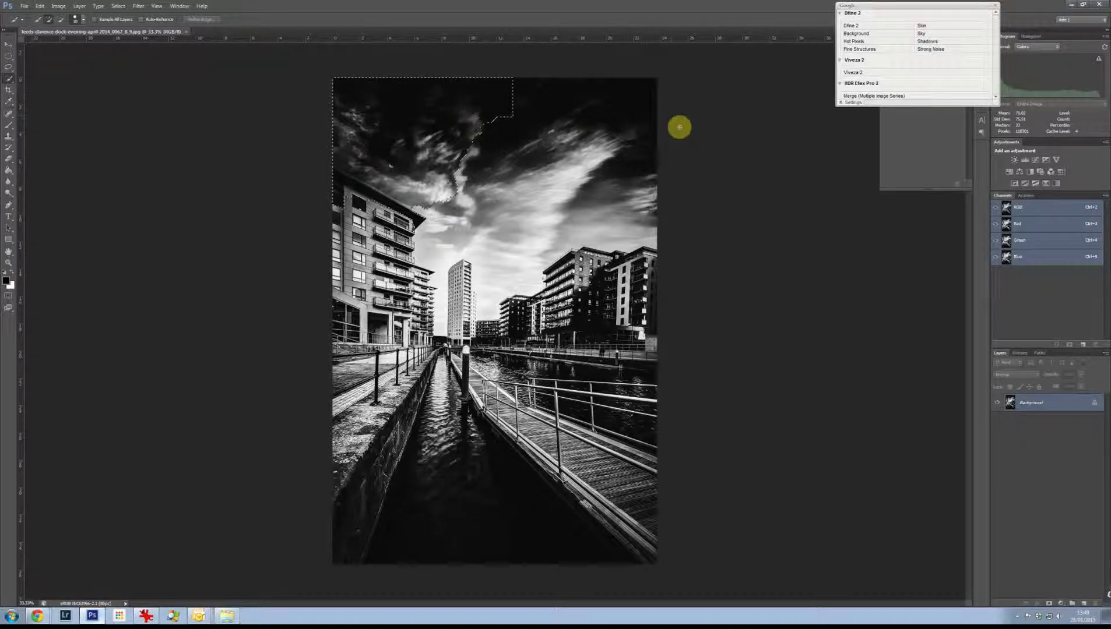
pyautogui.click(490, 281)
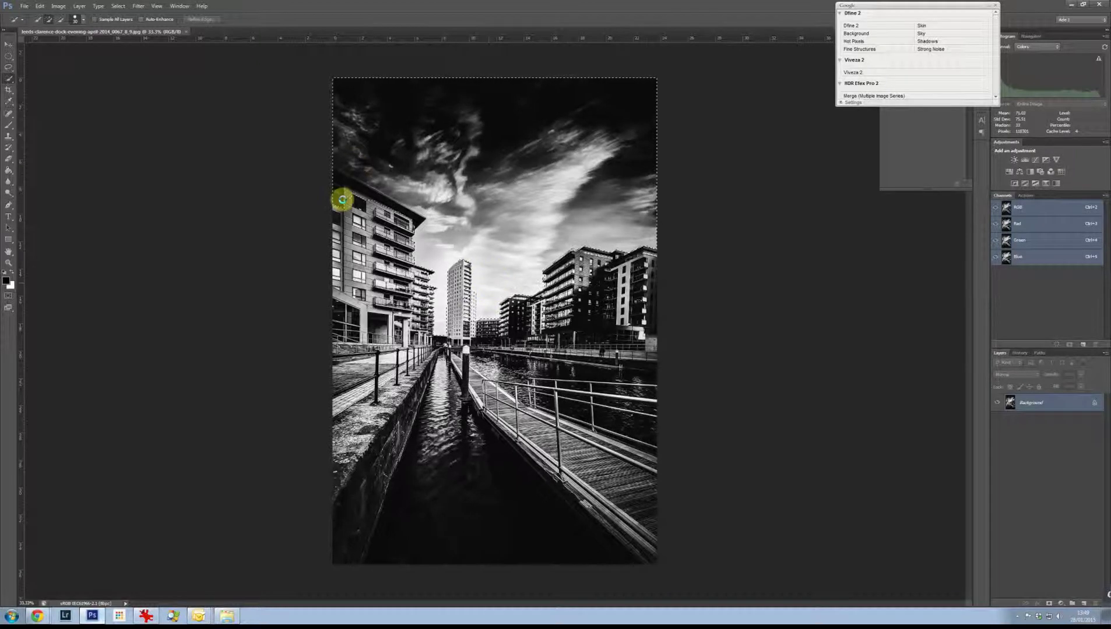
pyautogui.moveTo(342, 200)
pyautogui.mouseDown()
pyautogui.moveTo(368, 186)
pyautogui.moveTo(471, 253)
pyautogui.moveTo(489, 307)
pyautogui.mouseUp()
pyautogui.scroll(1, 488, 307)
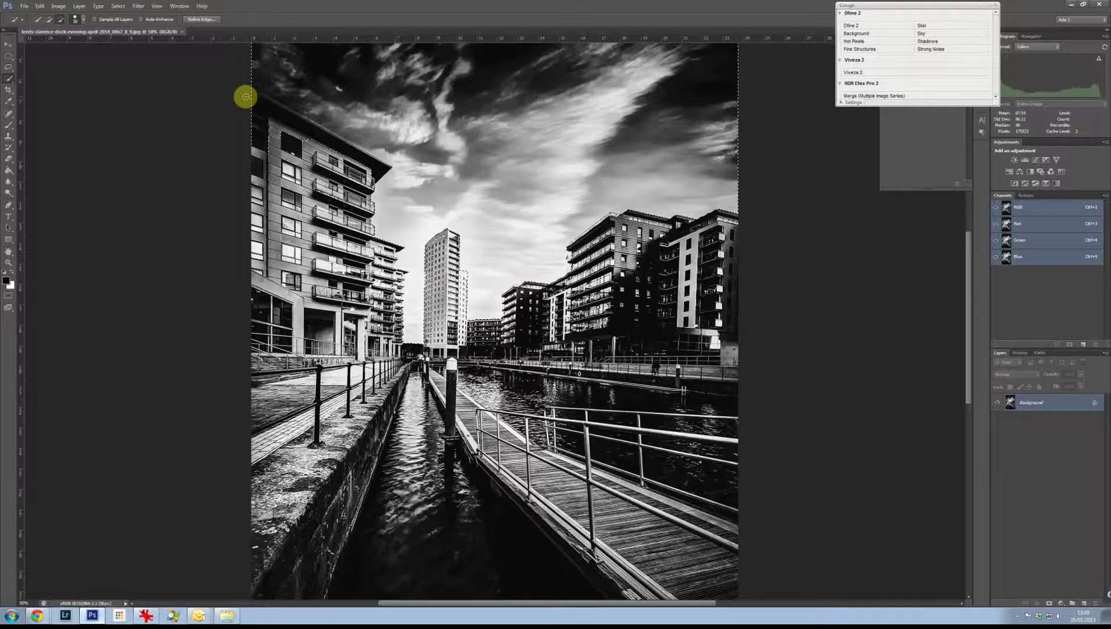
pyautogui.moveTo(250, 99); pyautogui.dragTo(353, 163)
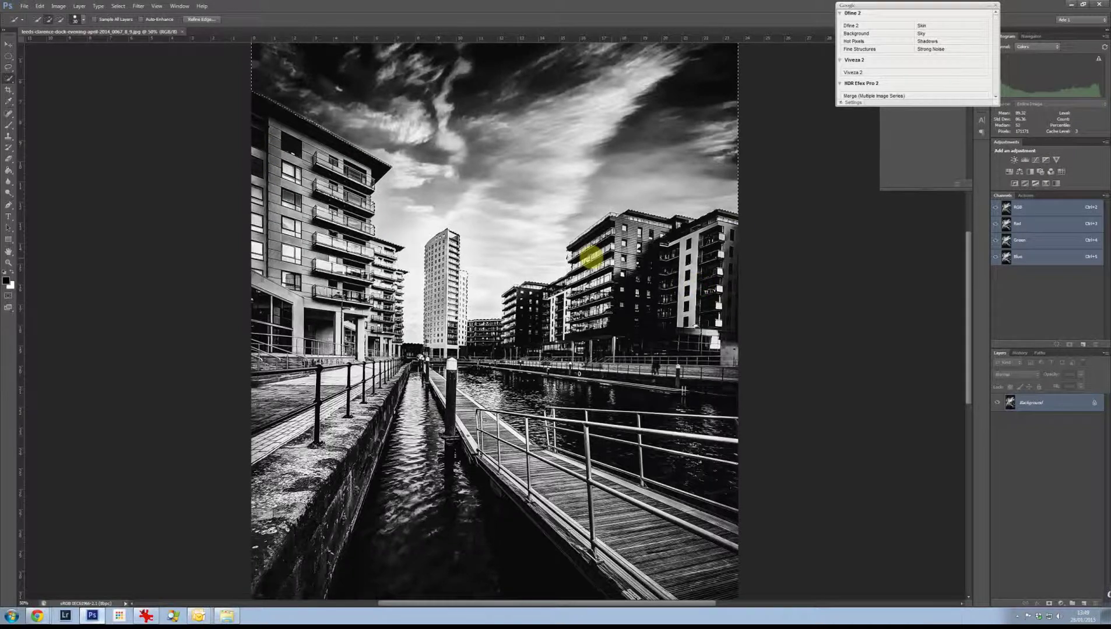
# - Refine the sky selection edges along the left building, set Smooth to 19, and apply
pyautogui.click(208, 22)
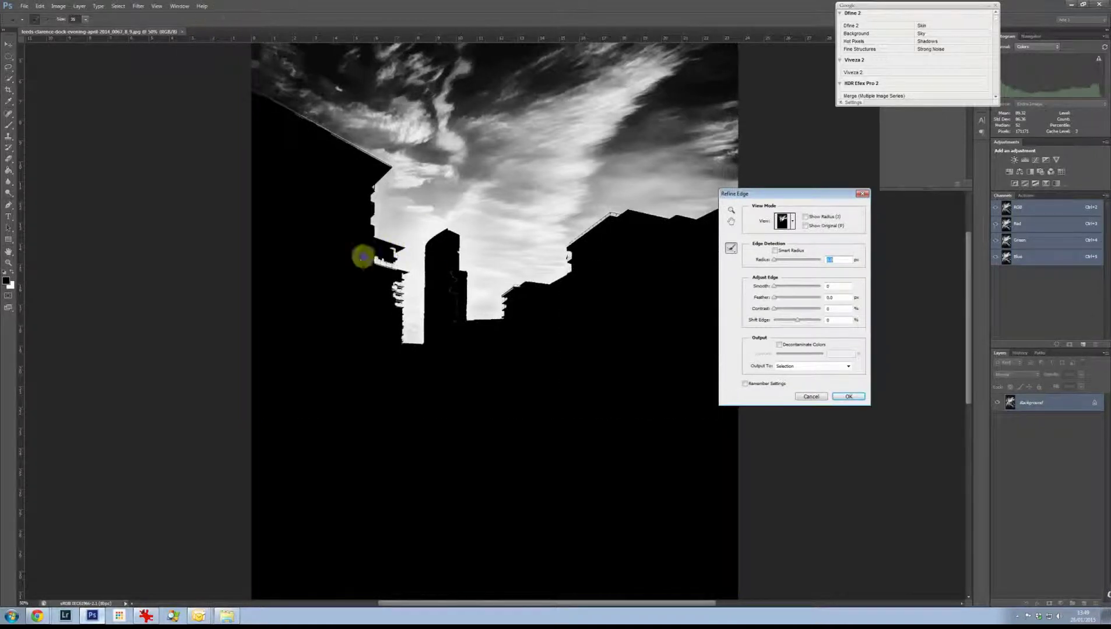
pyautogui.moveTo(372, 260)
pyautogui.mouseDown()
pyautogui.moveTo(392, 260)
pyautogui.moveTo(367, 255)
pyautogui.mouseUp()
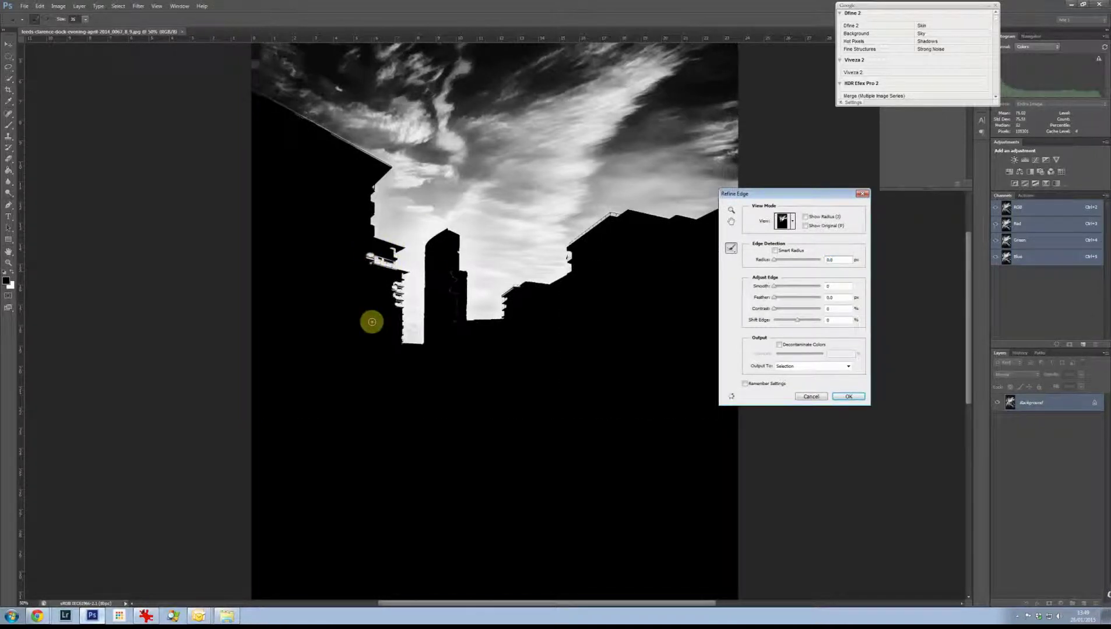
pyautogui.moveTo(391, 293)
pyautogui.mouseDown()
pyautogui.moveTo(380, 323)
pyautogui.moveTo(389, 287)
pyautogui.moveTo(395, 298)
pyautogui.mouseUp()
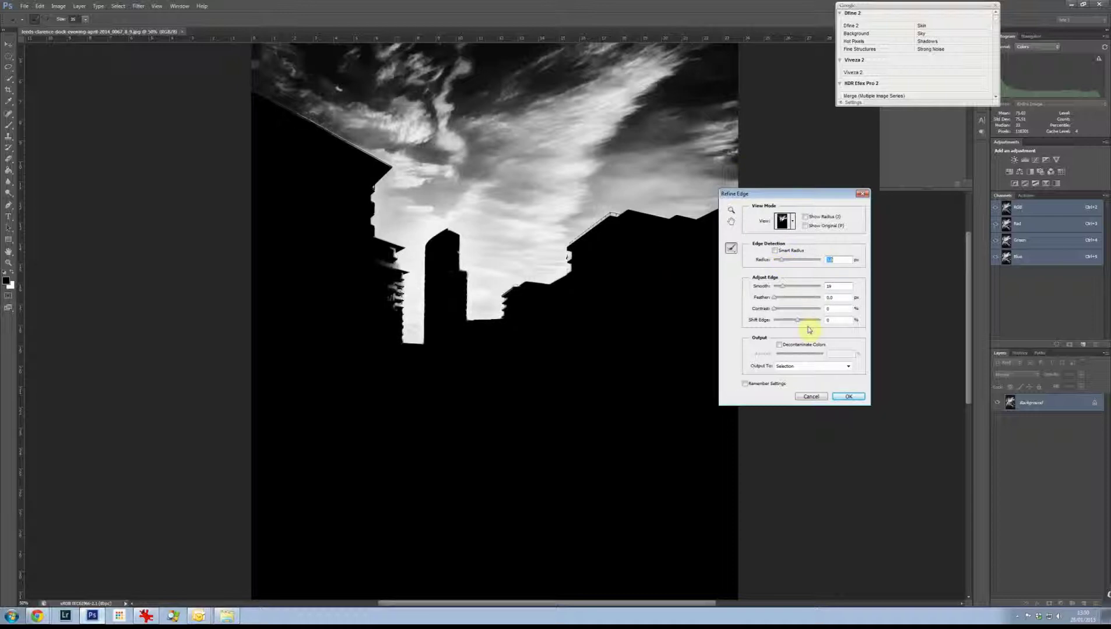
pyautogui.click(848, 397)
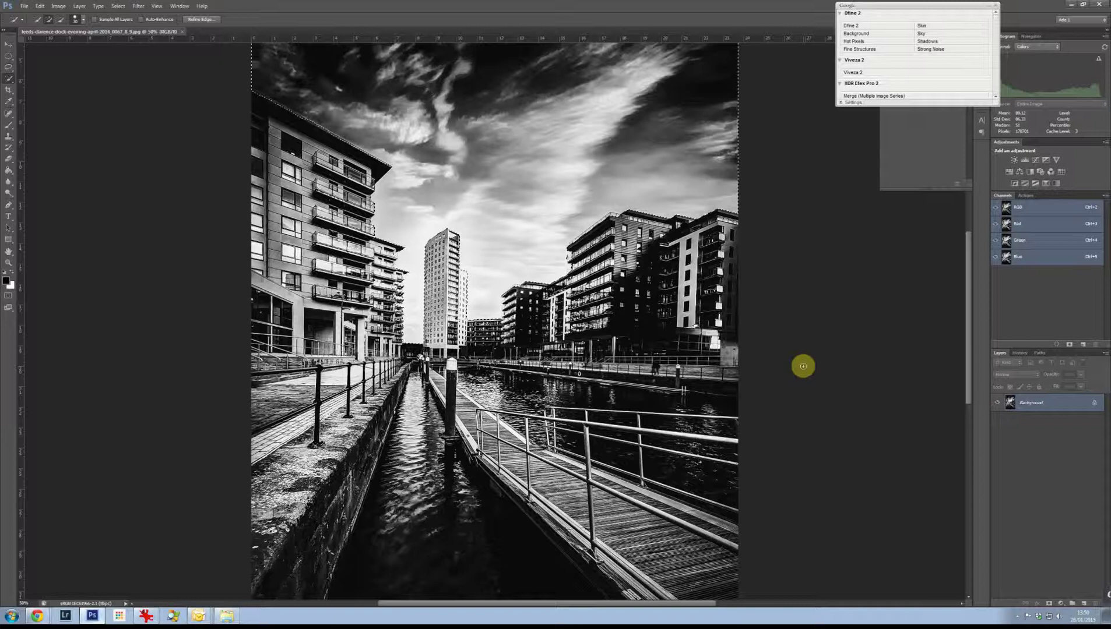
# - Copy the sky to a new Layer 1, load its pixels as a selection, and activate Background
pyautogui.hotkey('ctrl', 'j')
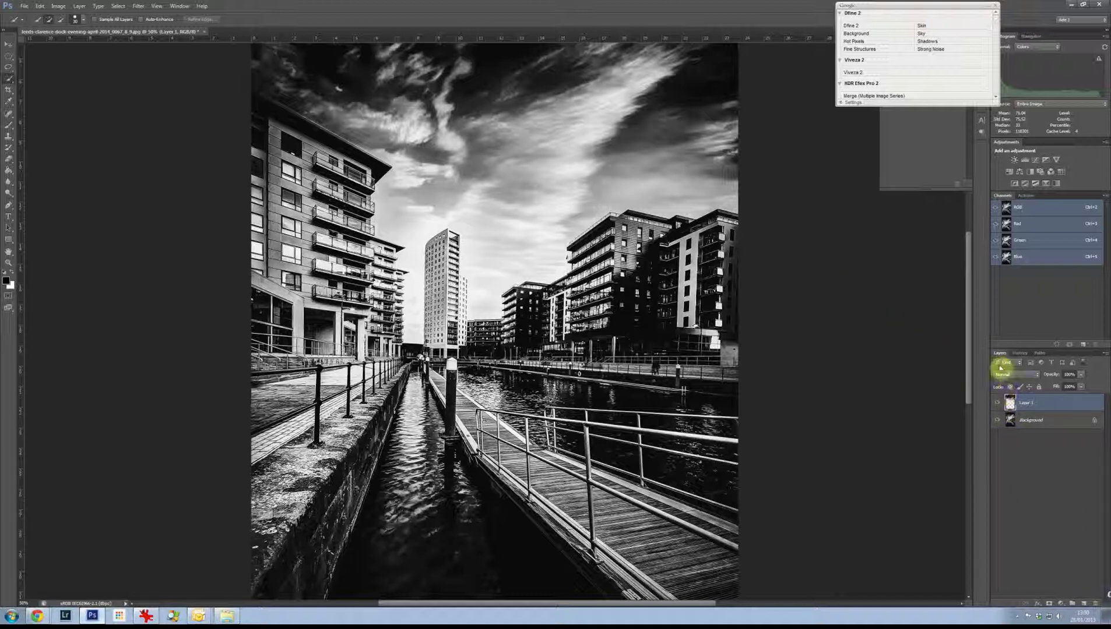
pyautogui.rightClick(1010, 404)
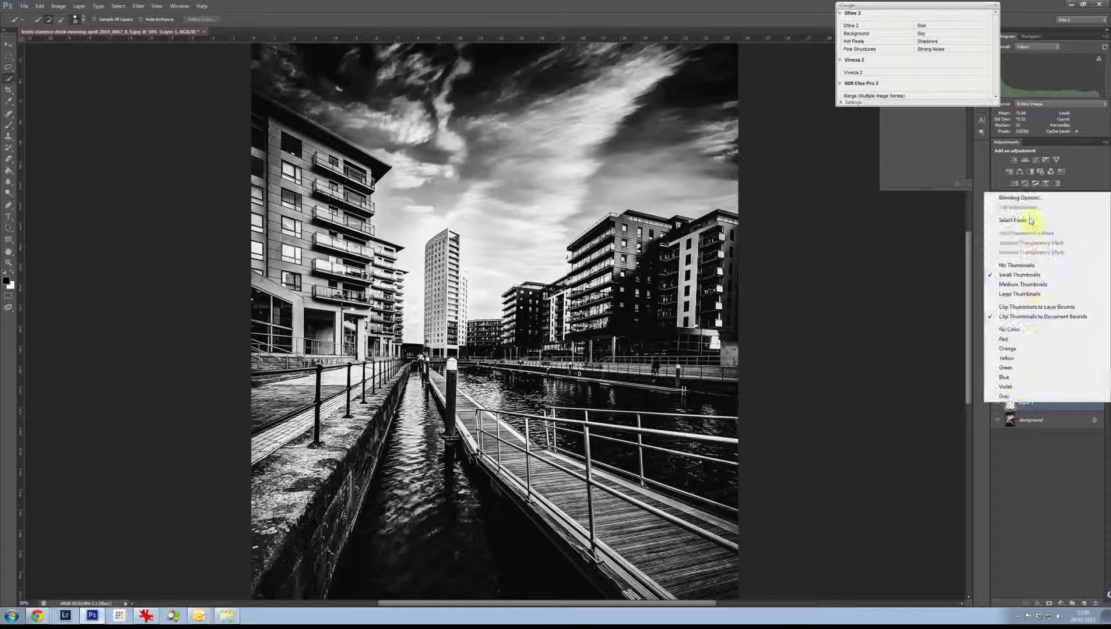
pyautogui.click(1062, 439)
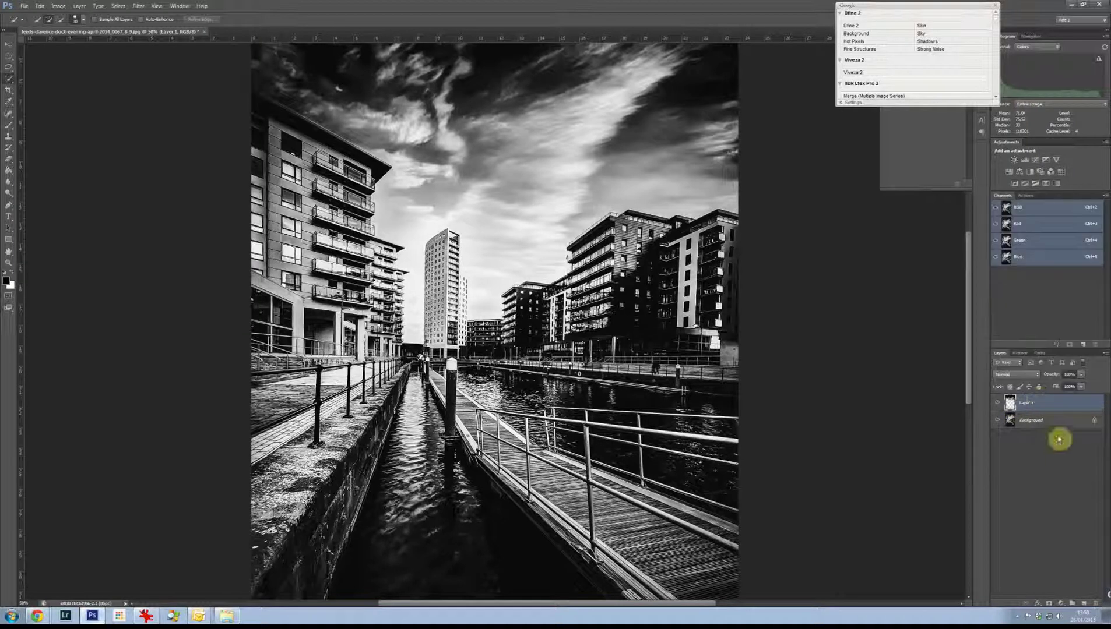
pyautogui.rightClick(1041, 401)
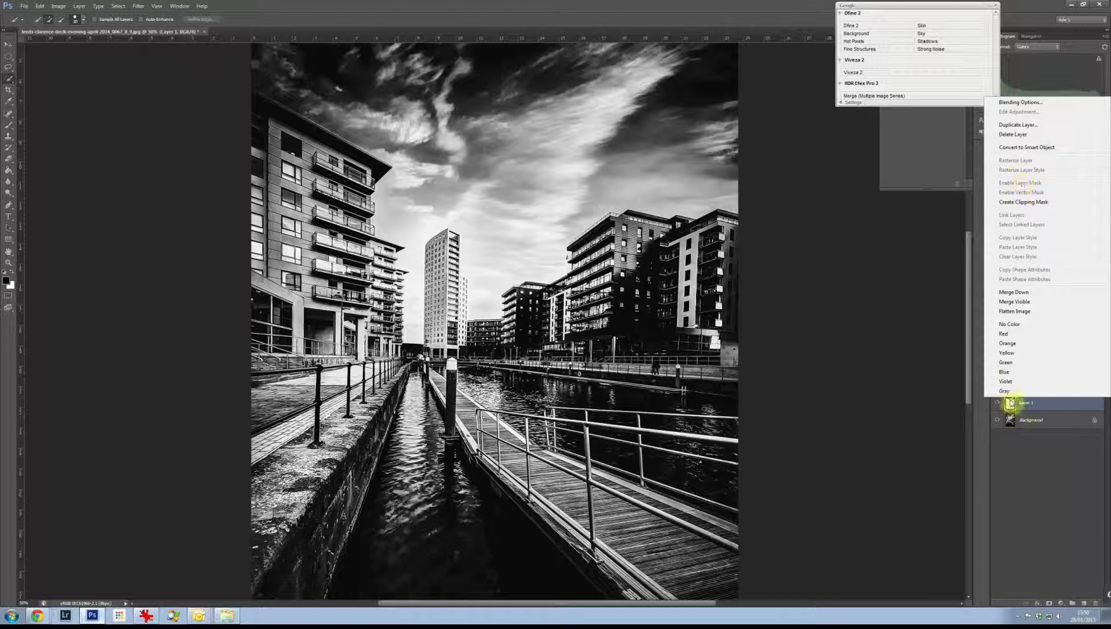
pyautogui.rightClick(1010, 403)
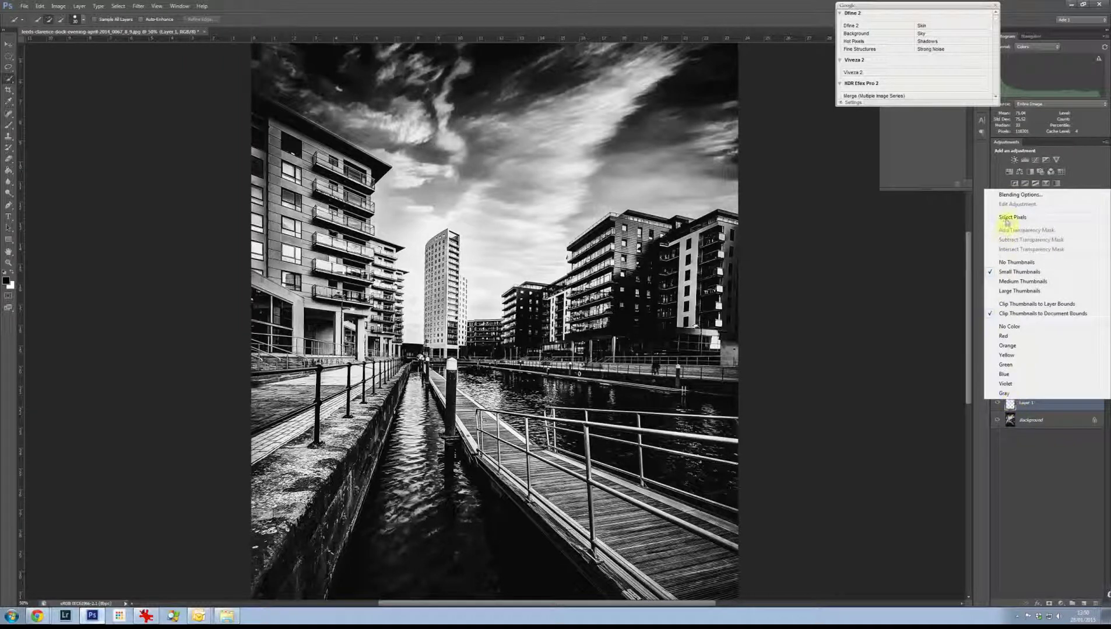
pyautogui.click(1007, 218)
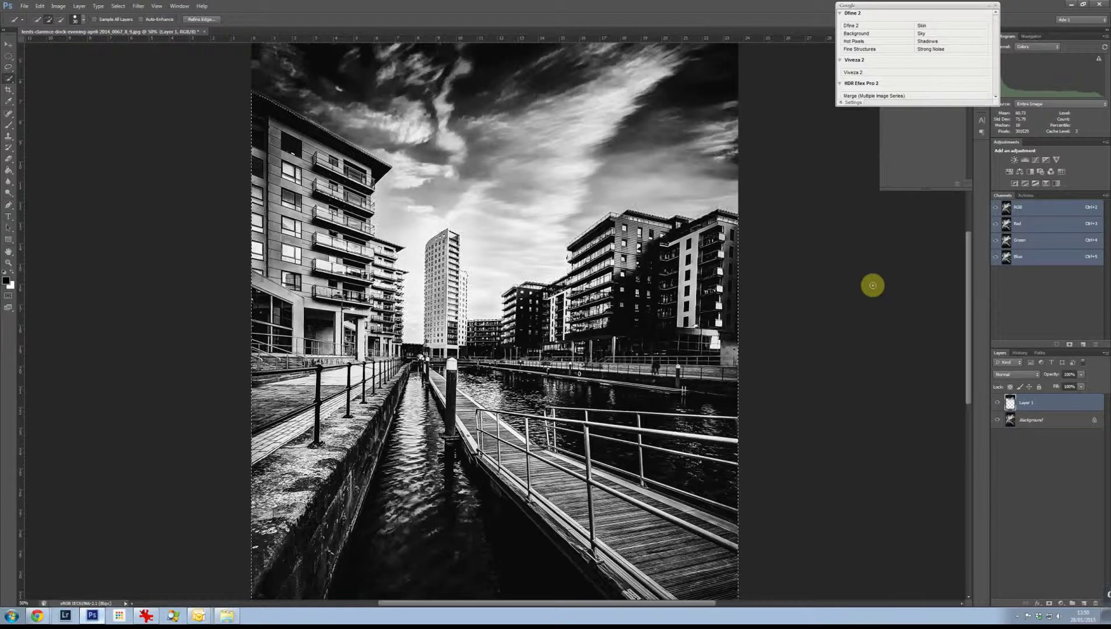
pyautogui.click(1053, 423)
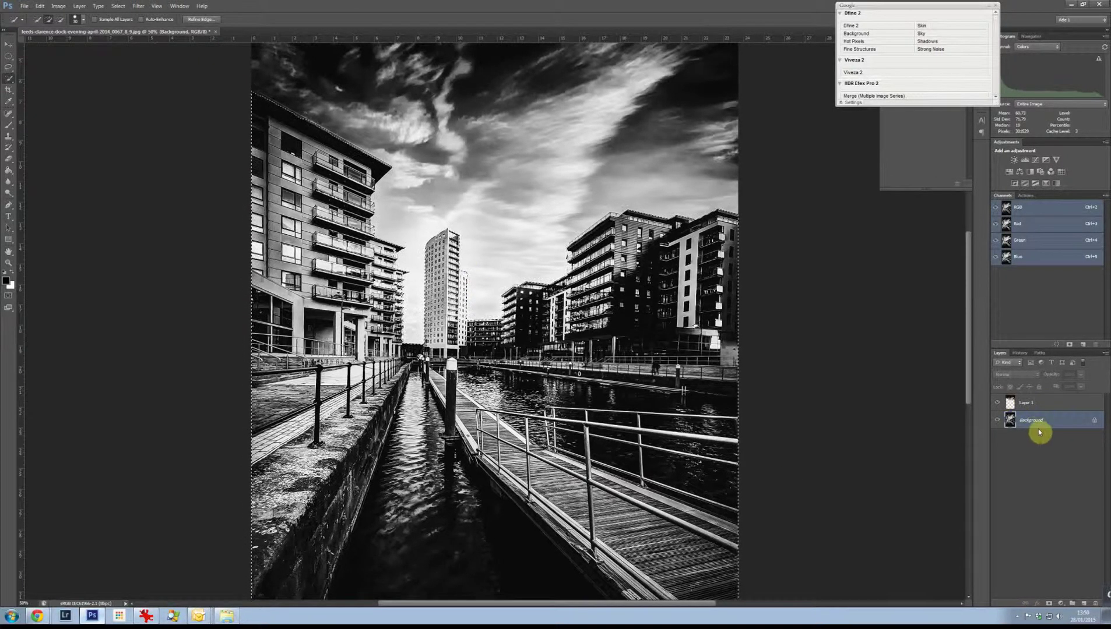
# - Copy the selection to a new Layer 2 placed above Layer 1, and hide the Background
pyautogui.hotkey('ctrl', 'j')
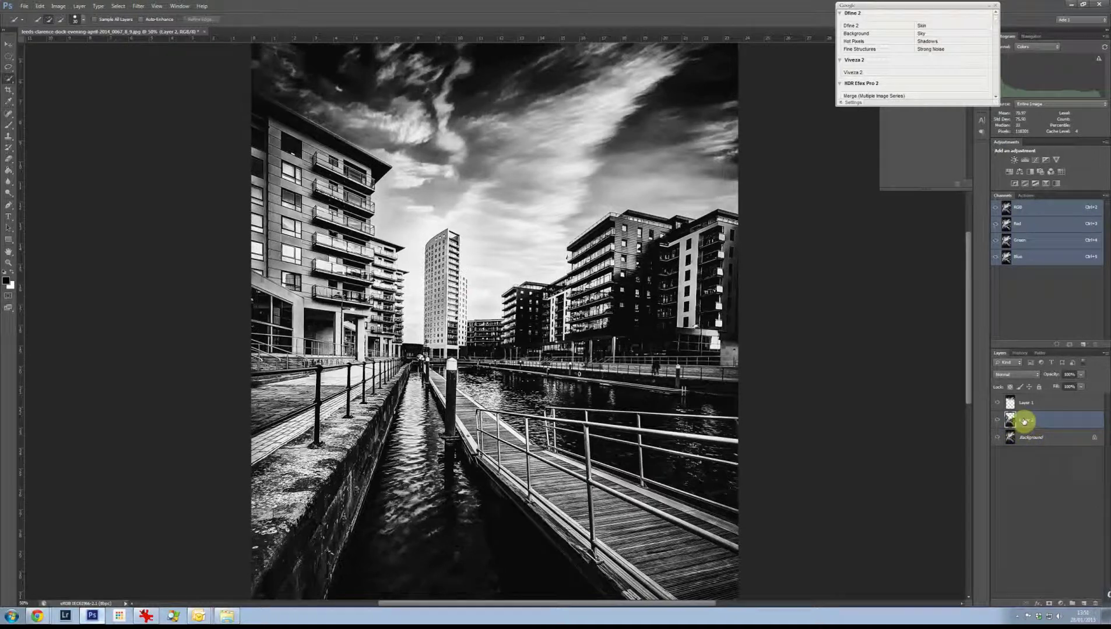
pyautogui.moveTo(1038, 403)
pyautogui.mouseDown()
pyautogui.moveTo(1036, 391)
pyautogui.moveTo(1033, 404)
pyautogui.mouseUp()
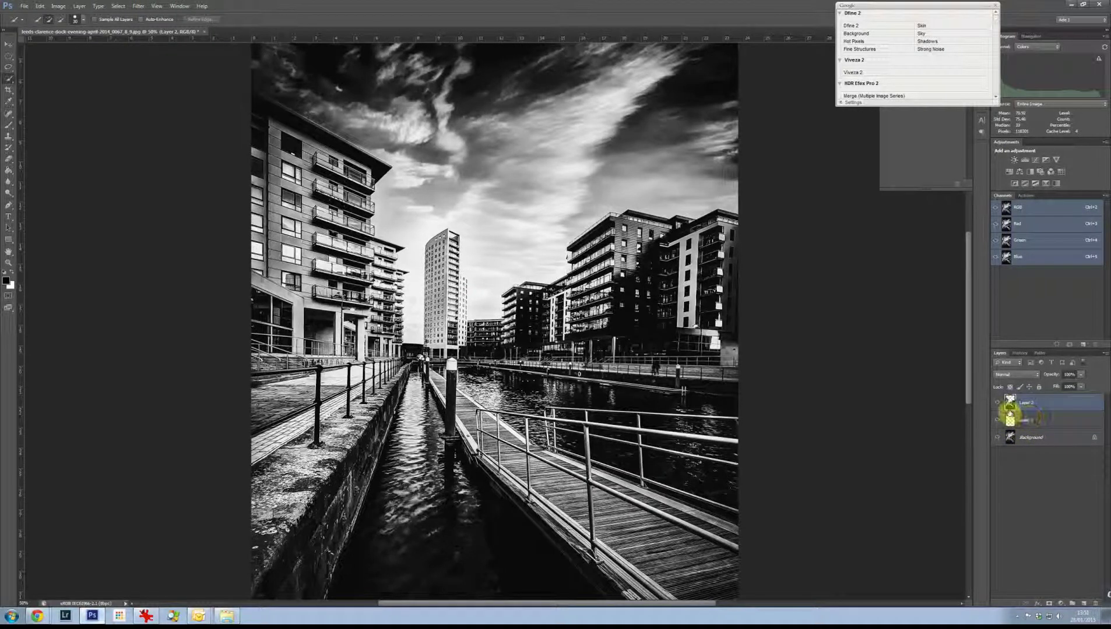
pyautogui.click(998, 437)
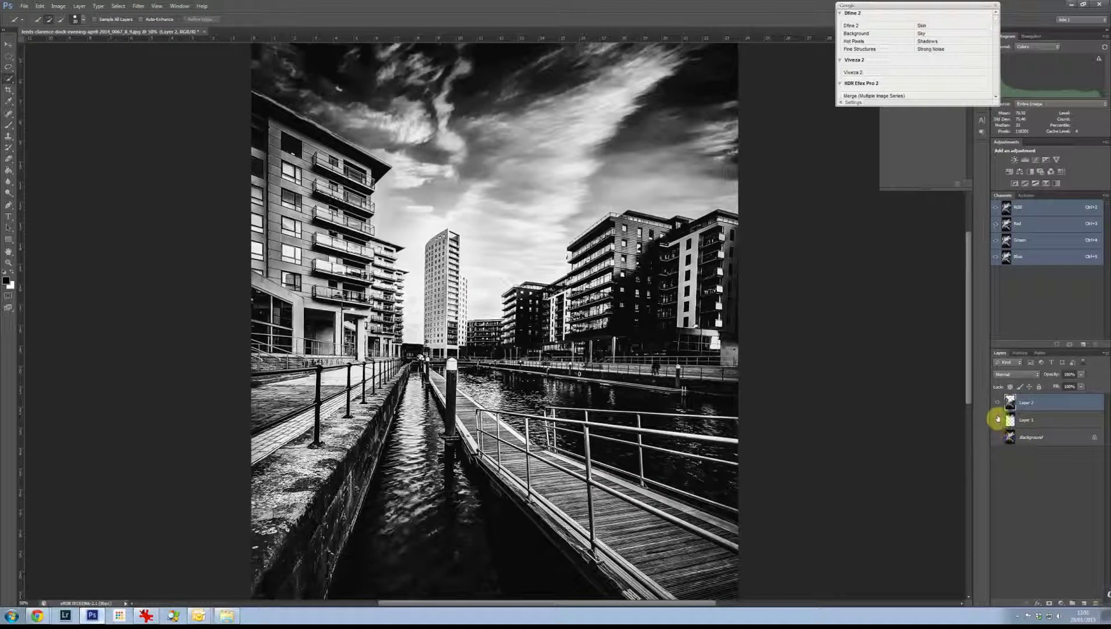
pyautogui.click(998, 422)
pyautogui.click(998, 423)
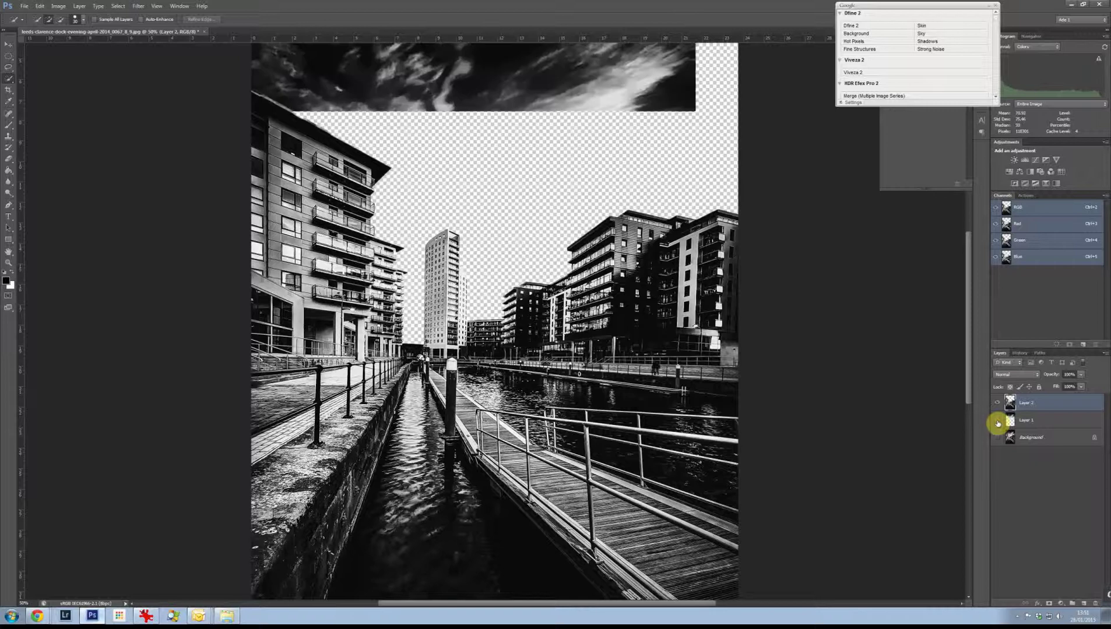
# - View the sky layer alone, then hide the Background and select Layer 1 for editing
pyautogui.click(994, 403)
pyautogui.click(993, 402)
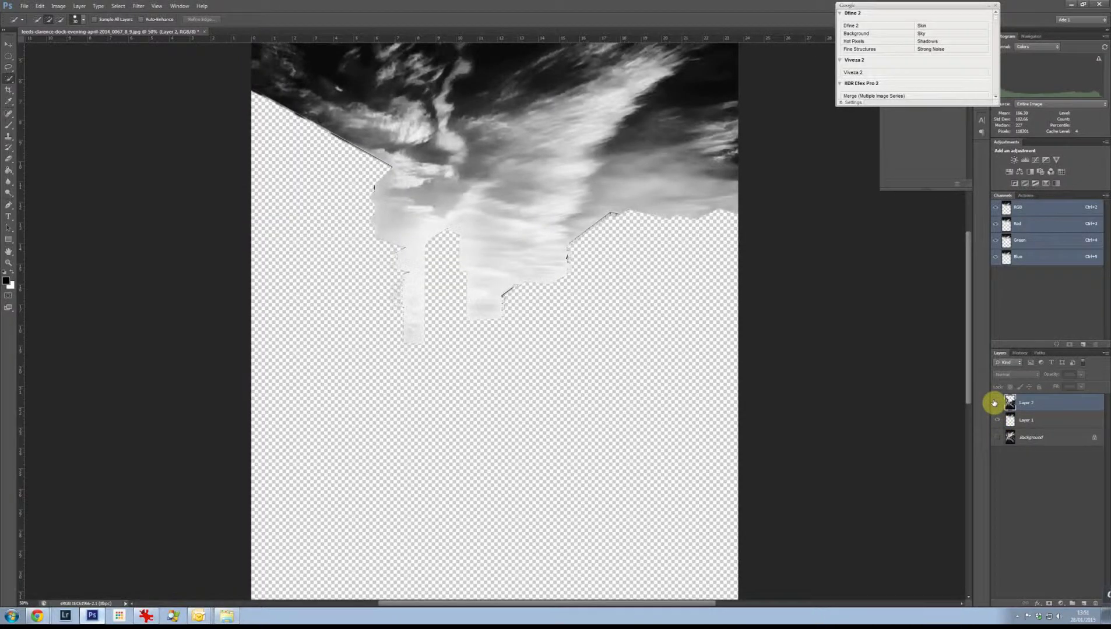
pyautogui.keyDown('alt'); pyautogui.click(994, 402); pyautogui.keyUp('alt')
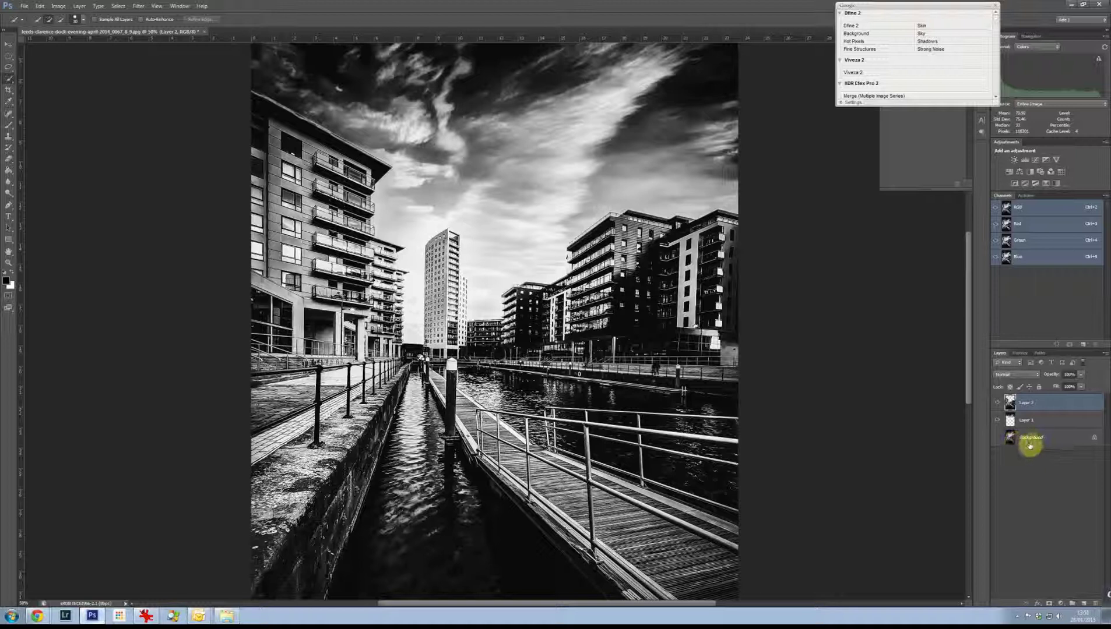
pyautogui.click(997, 436)
pyautogui.click(1023, 423)
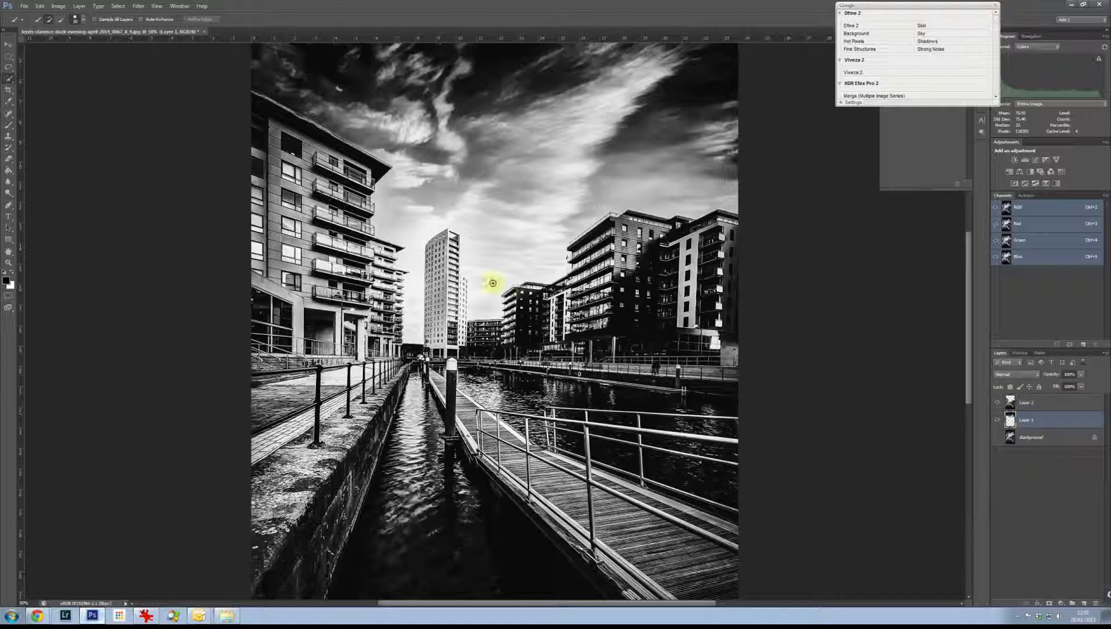
# - Apply a Motion Blur with 0° angle and 147-pixel distance to Layer 1's sky
pyautogui.click(60, 5)
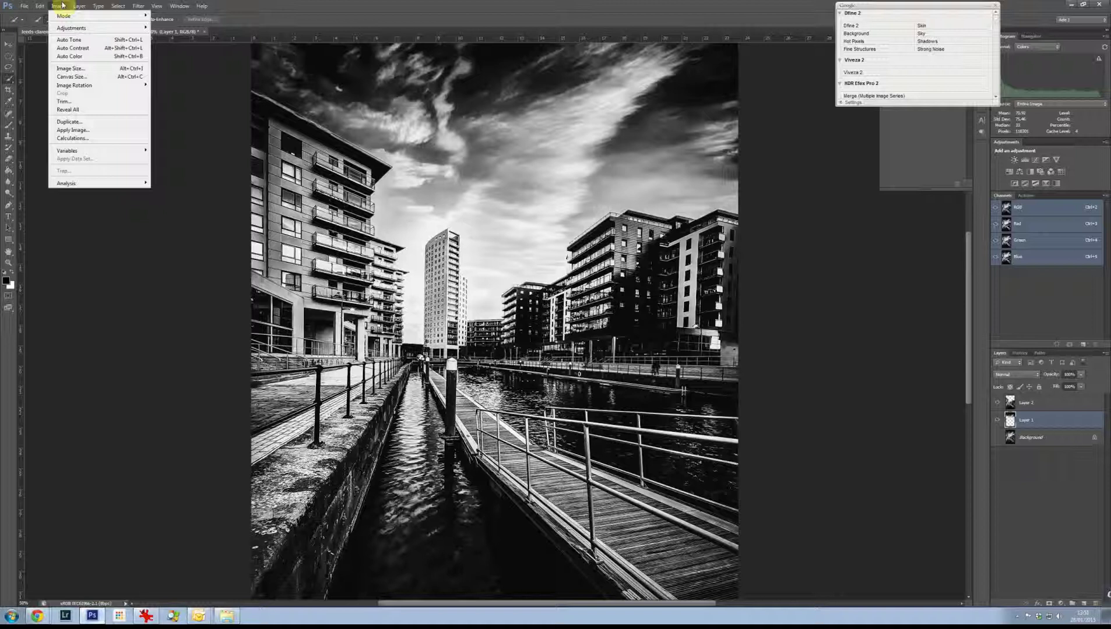
pyautogui.moveTo(119, 7)
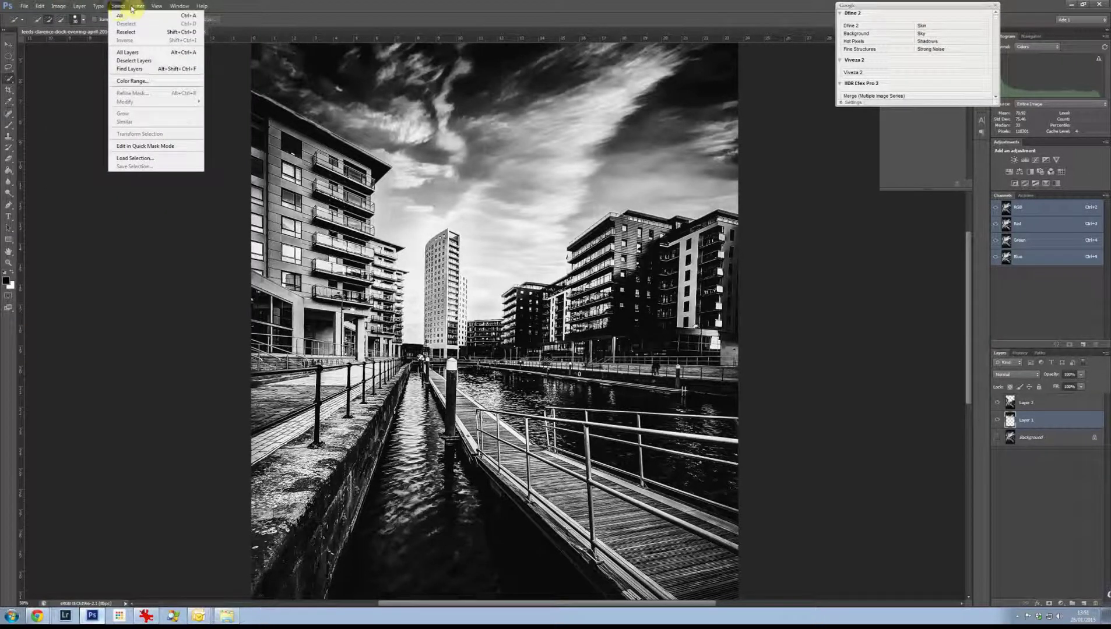
pyautogui.moveTo(175, 102)
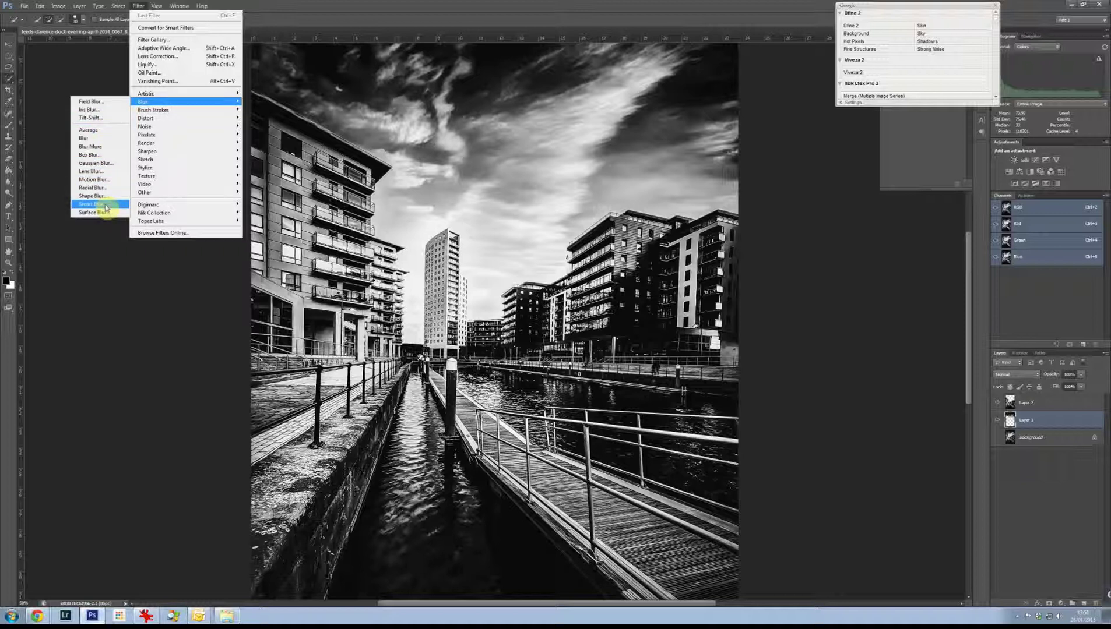
pyautogui.click(107, 179)
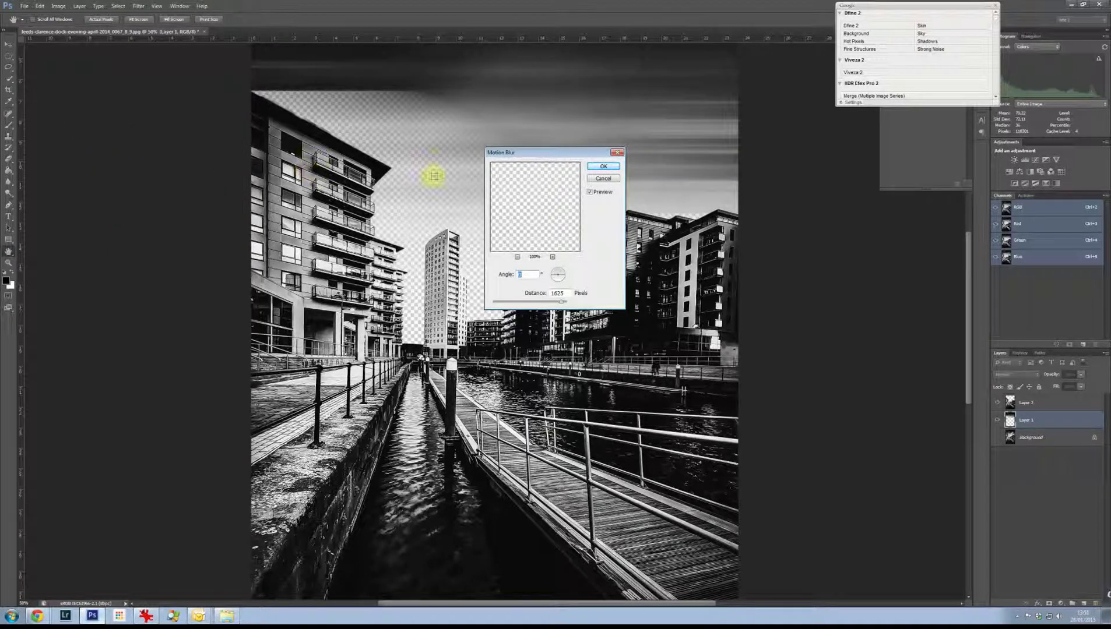
pyautogui.moveTo(506, 304); pyautogui.dragTo(506, 306)
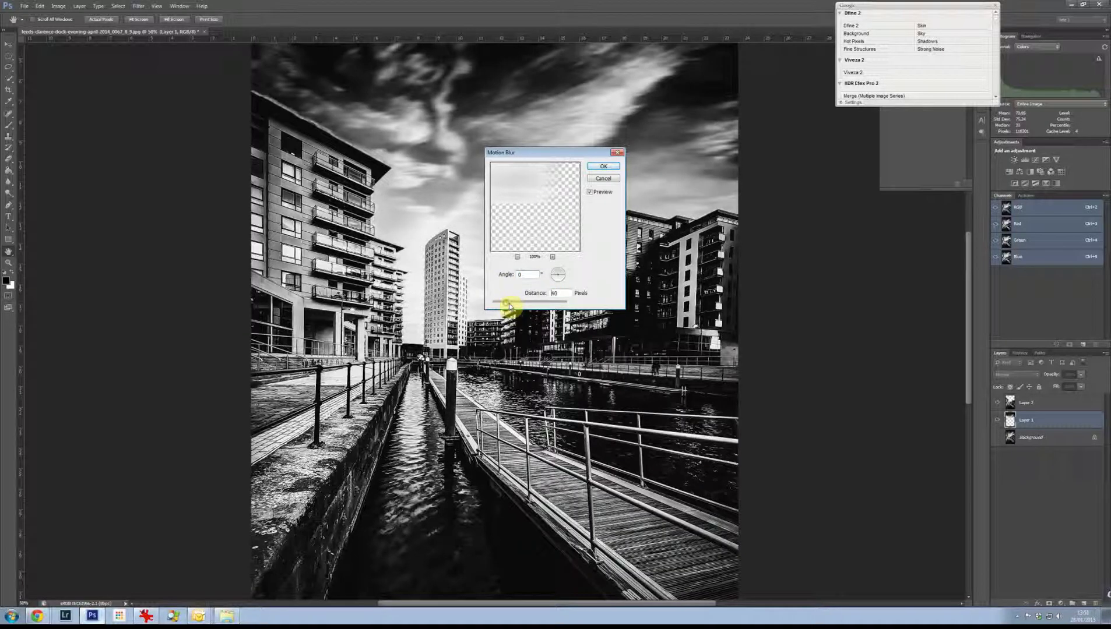
pyautogui.moveTo(516, 305); pyautogui.dragTo(514, 306)
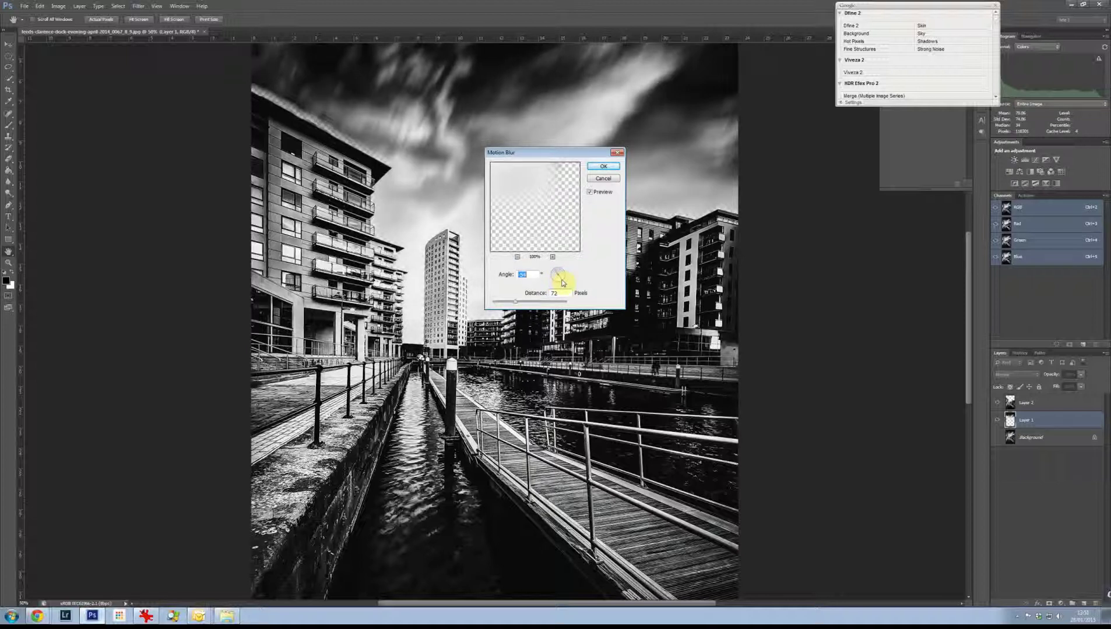
pyautogui.moveTo(562, 283); pyautogui.dragTo(557, 281)
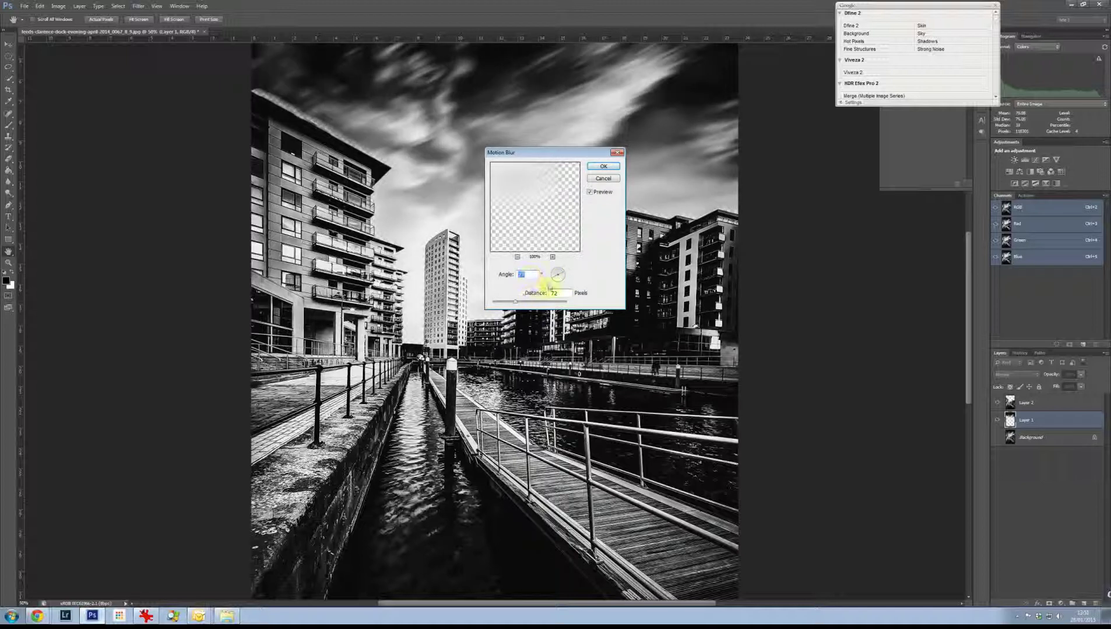
pyautogui.moveTo(570, 278); pyautogui.dragTo(566, 278)
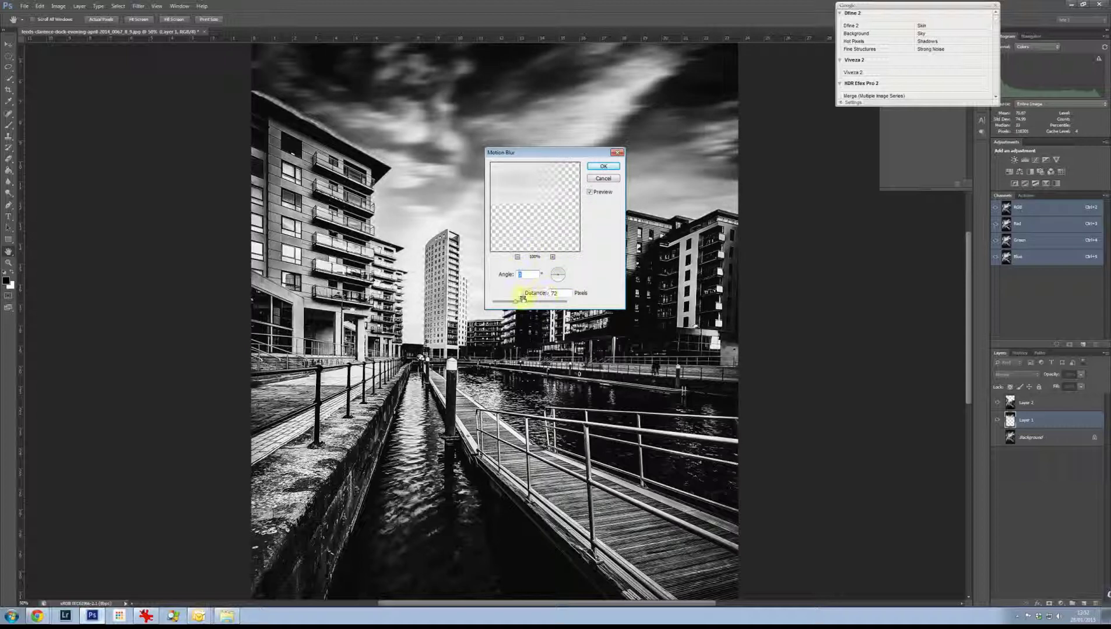
pyautogui.moveTo(516, 302); pyautogui.dragTo(535, 303)
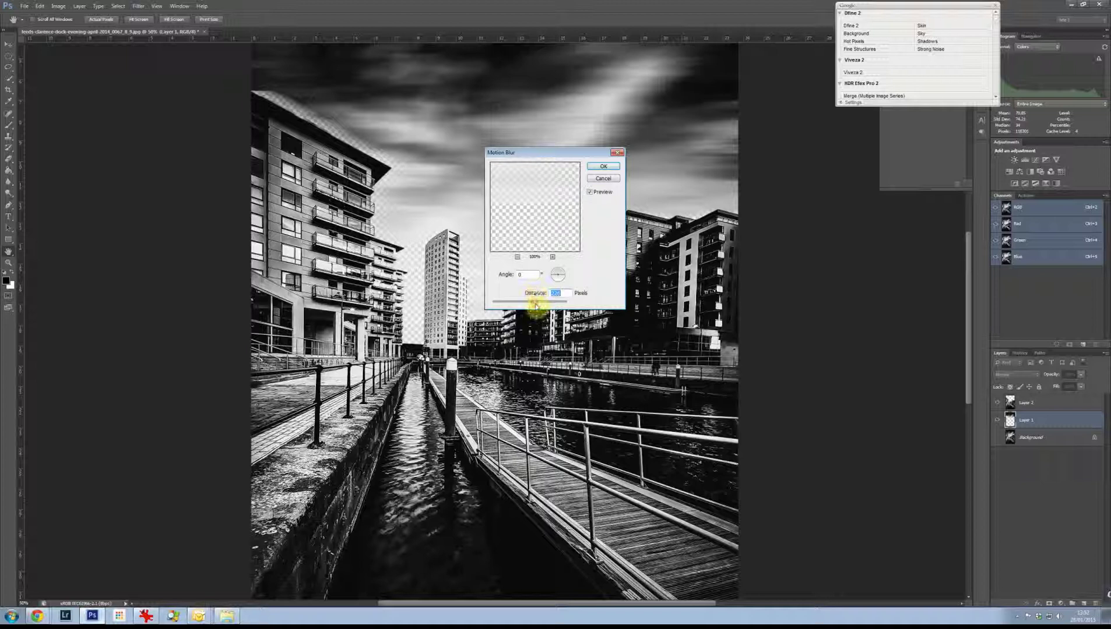
pyautogui.click(604, 167)
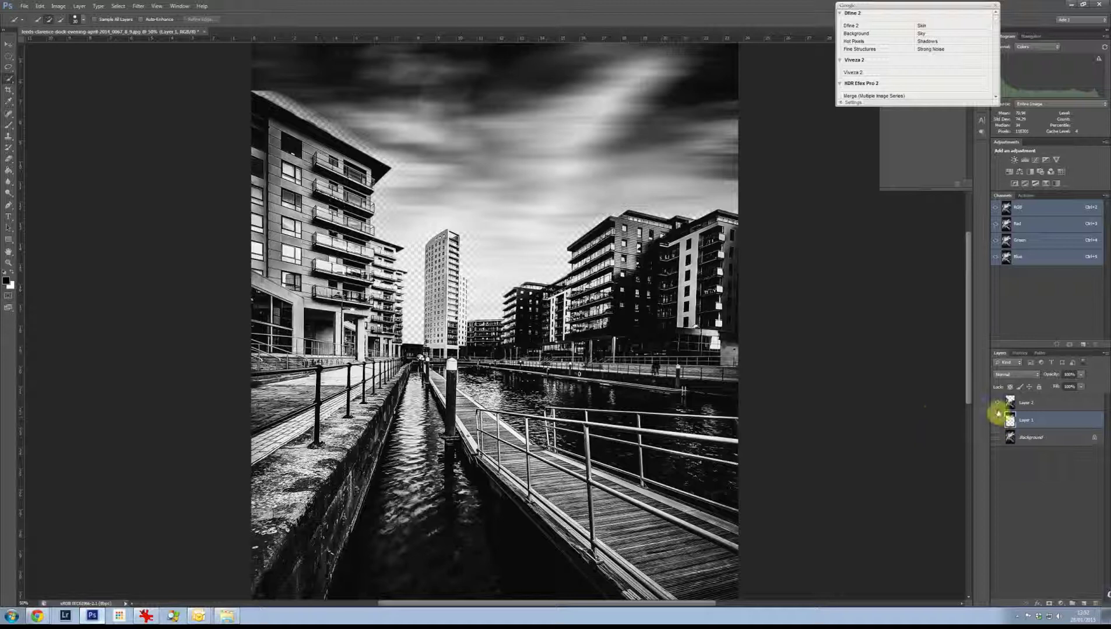
# - Toggle Layer 2, Layer 1 and Background visibility to compare the blurred and original sky
pyautogui.click(998, 439)
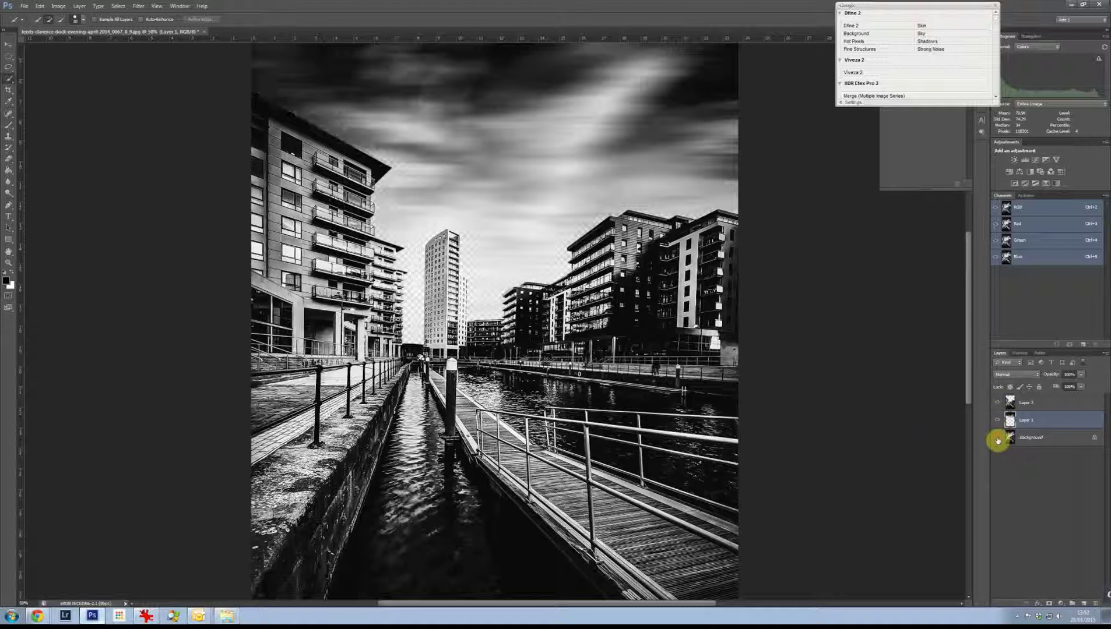
pyautogui.click(998, 440)
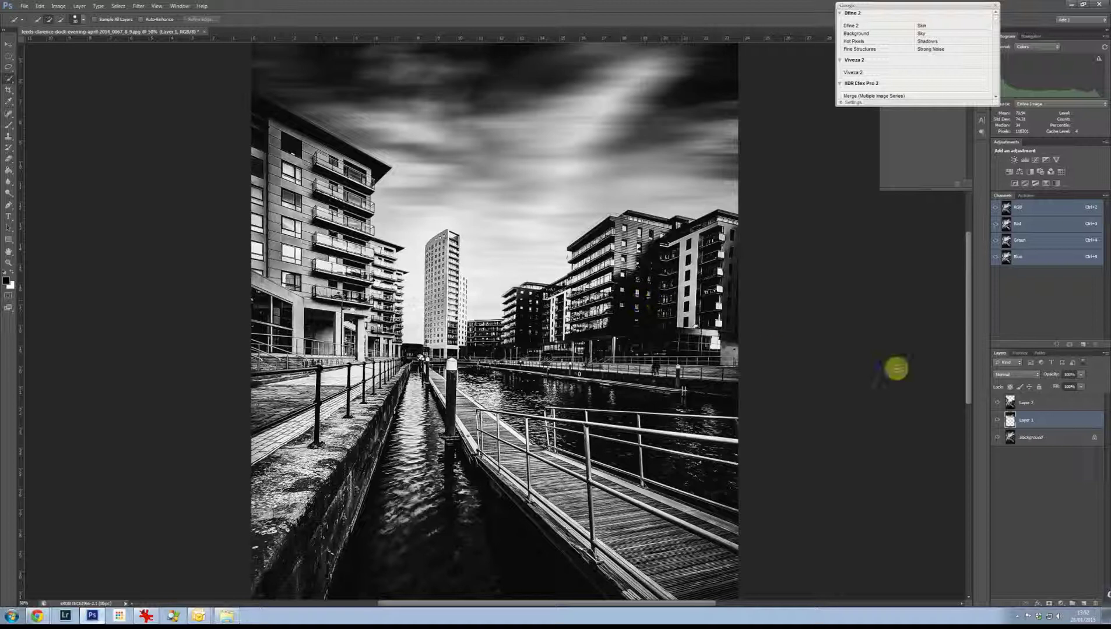
pyautogui.click(997, 406)
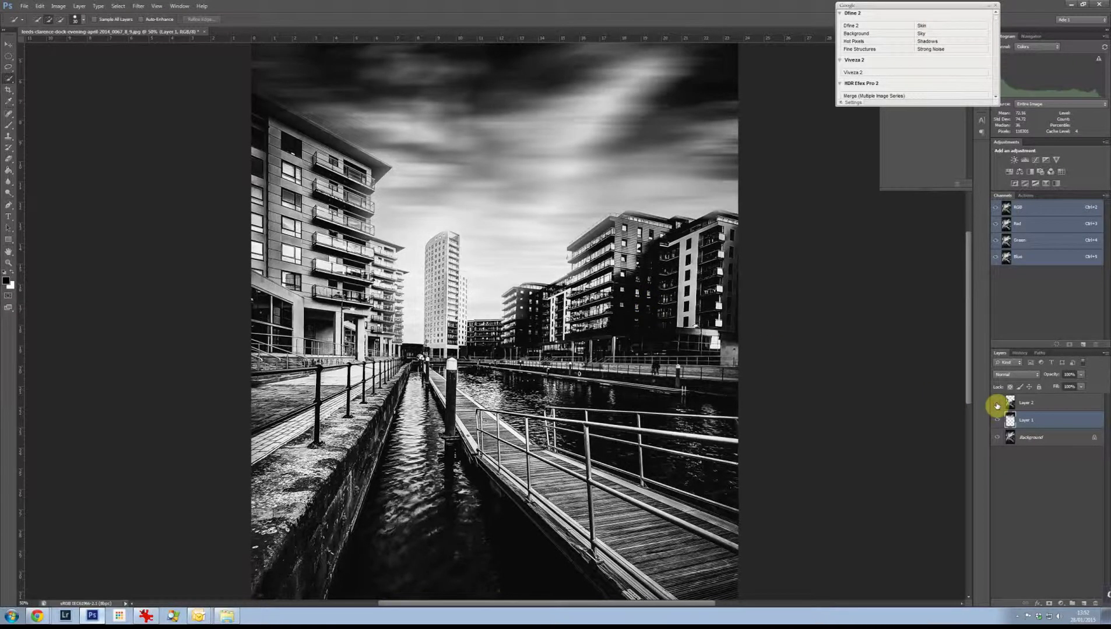
pyautogui.click(997, 407)
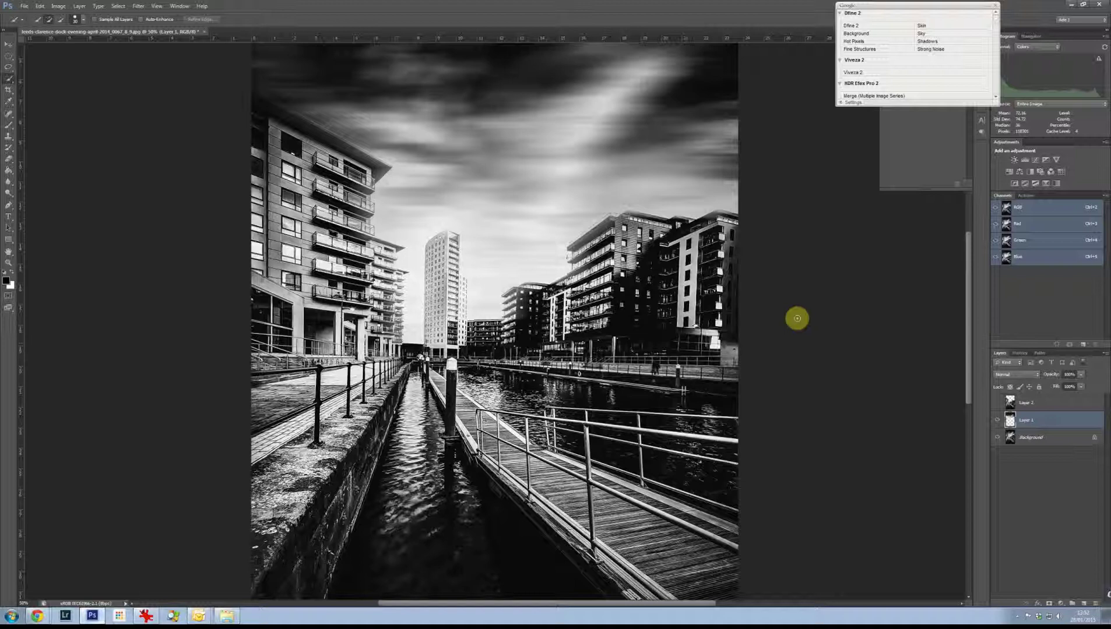
pyautogui.click(997, 404)
pyautogui.click(997, 421)
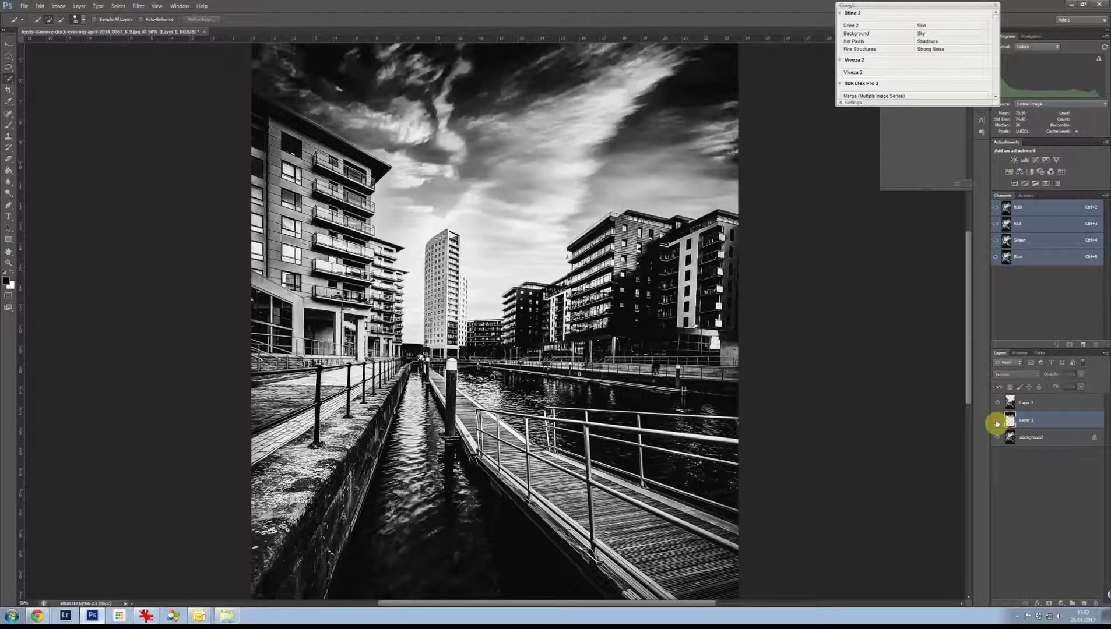
pyautogui.click(997, 421)
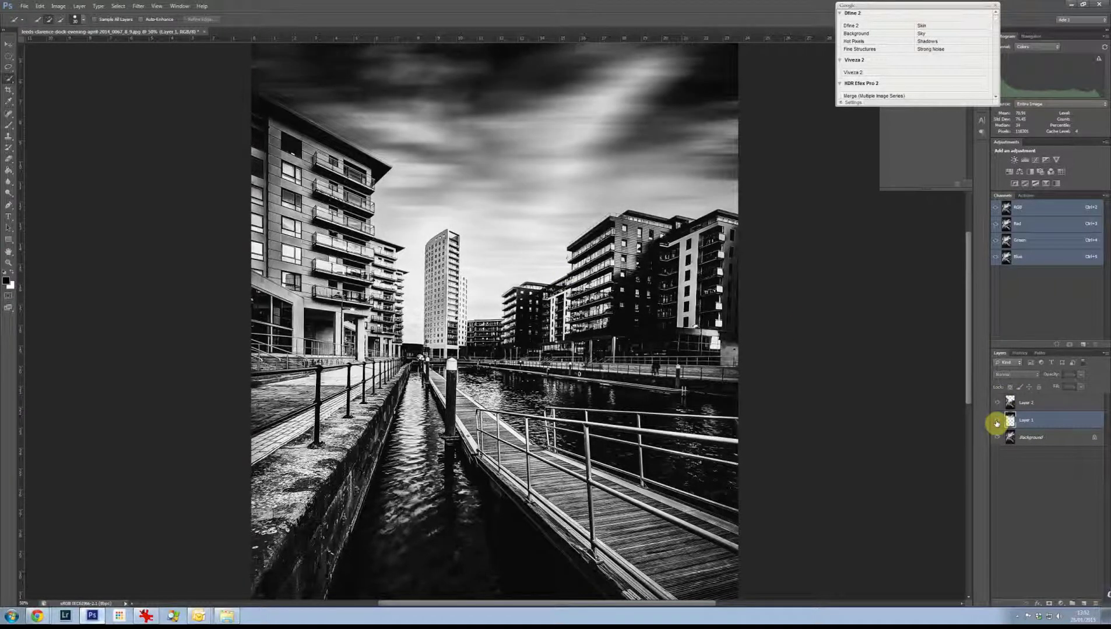
pyautogui.click(997, 421)
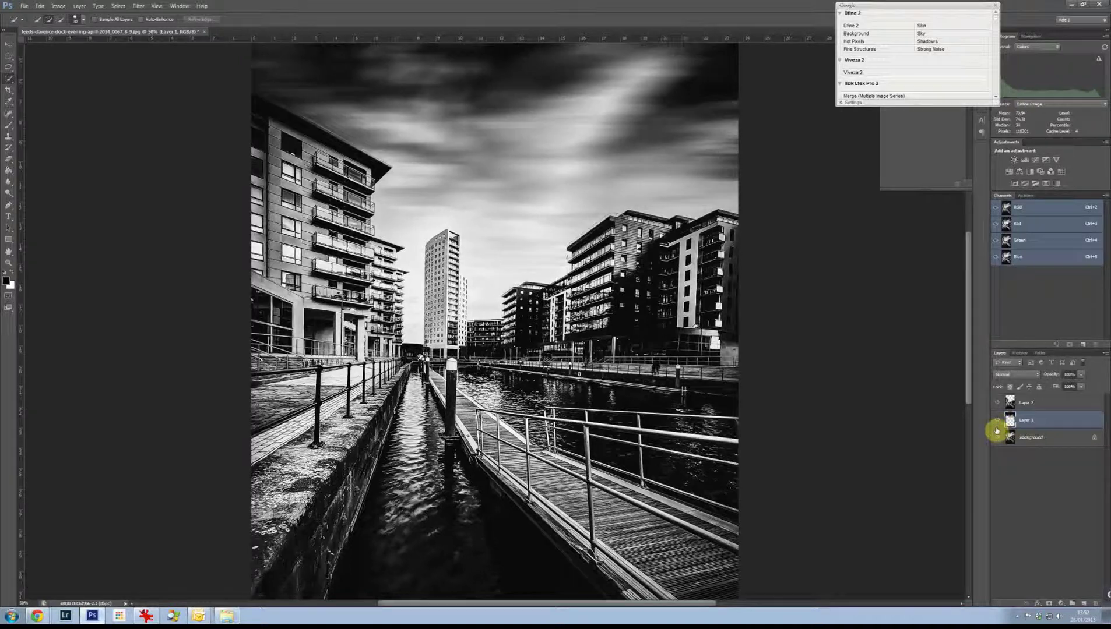
pyautogui.click(997, 438)
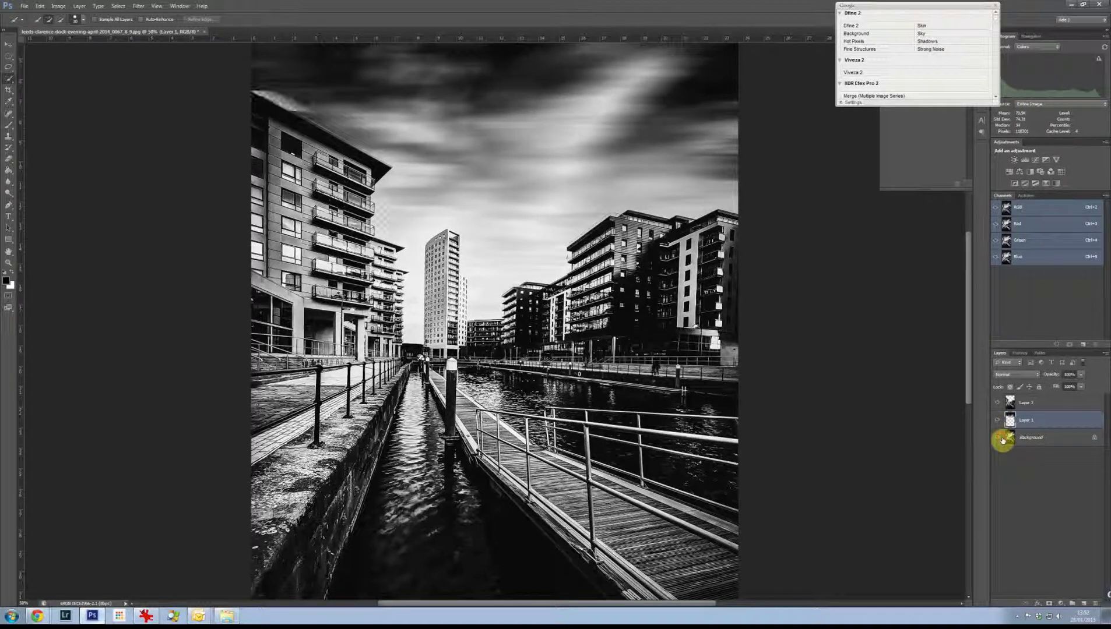
pyautogui.click(997, 438)
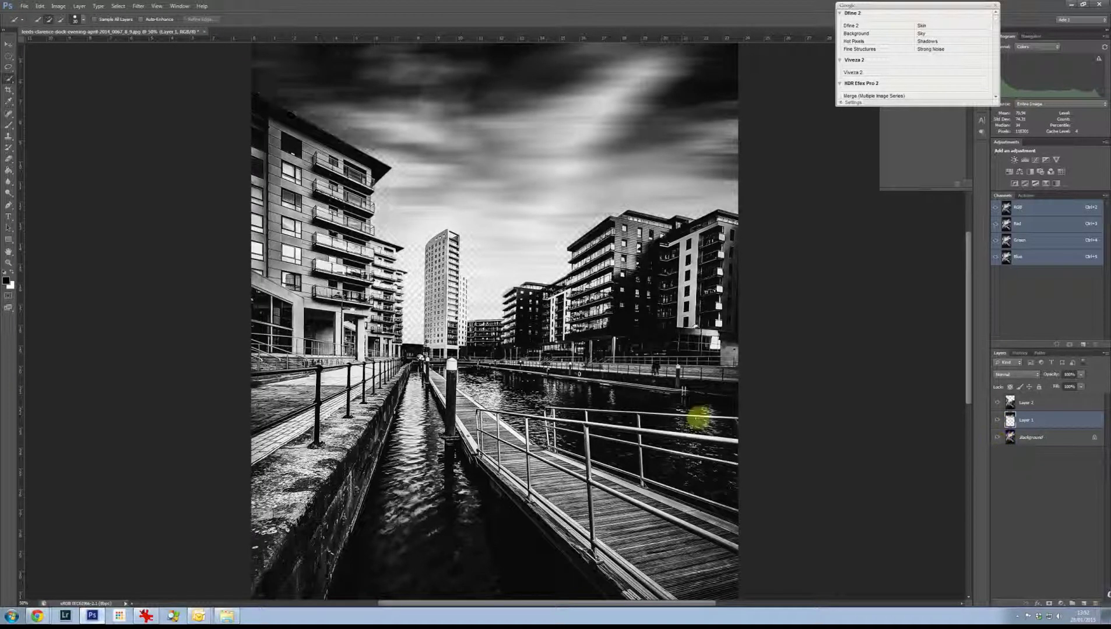